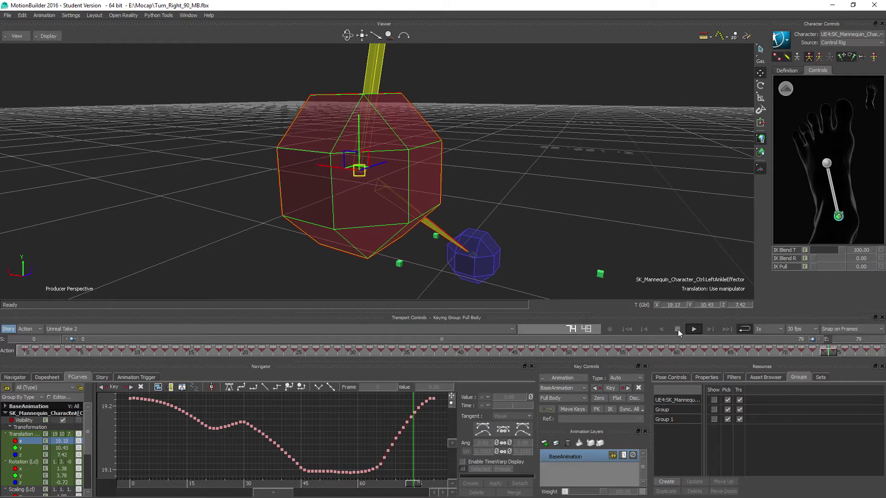
# - Stop playback, set the left ankle effector's IK Blend R to 100, and orbit toward the feet
pyautogui.click(677, 330)
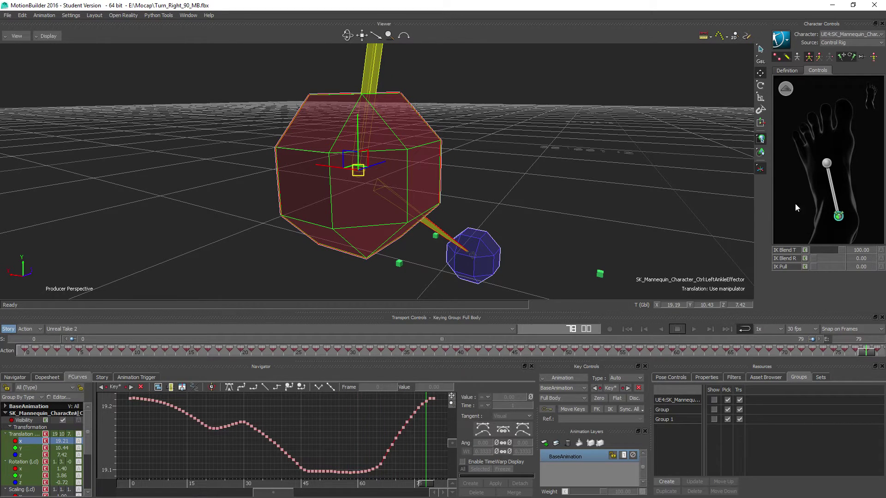
pyautogui.click(816, 257)
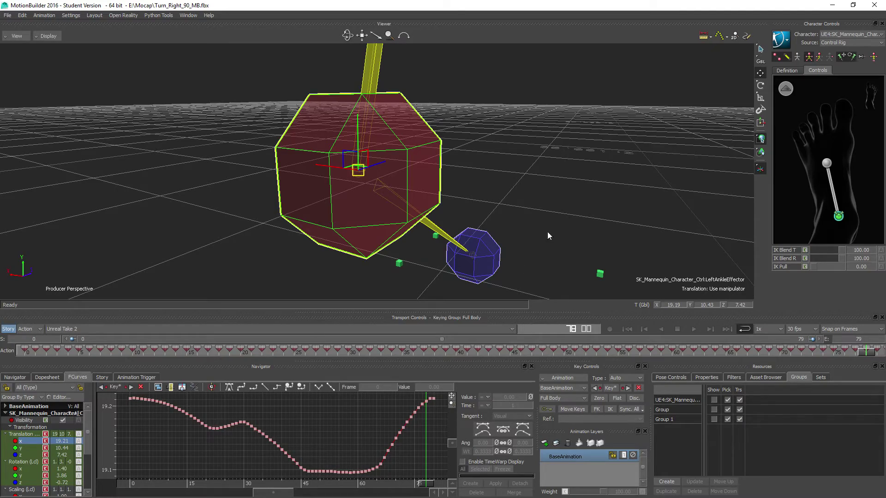
pyautogui.keyDown('ctrl'); pyautogui.keyDown('shift'); pyautogui.moveTo(362, 126); pyautogui.dragTo(300, 212); pyautogui.keyUp('shift'); pyautogui.keyUp('ctrl')
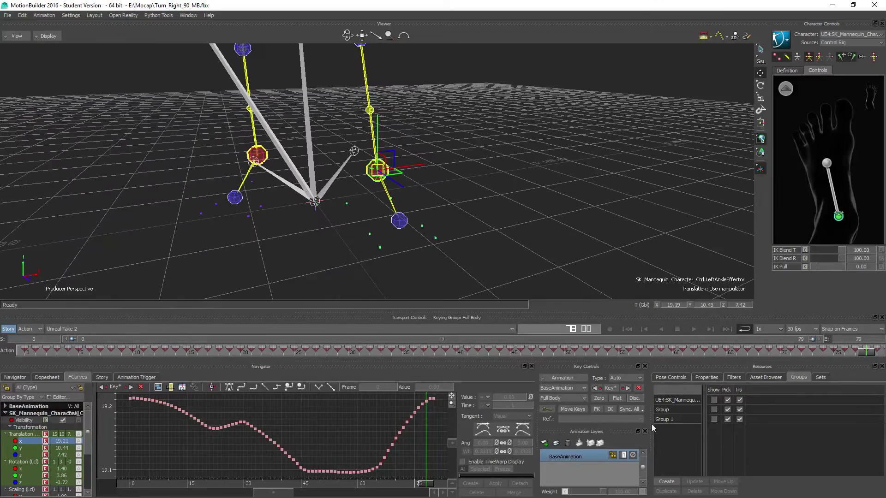
# - Hide the grey mesh groups and show the yellow UE4 mannequin mesh on the rig
pyautogui.click(714, 419)
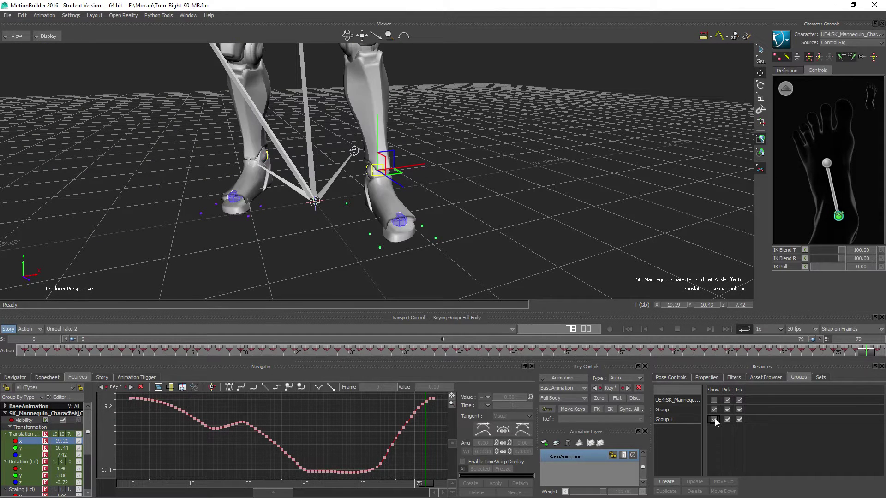
pyautogui.click(714, 419)
pyautogui.click(714, 410)
pyautogui.click(714, 400)
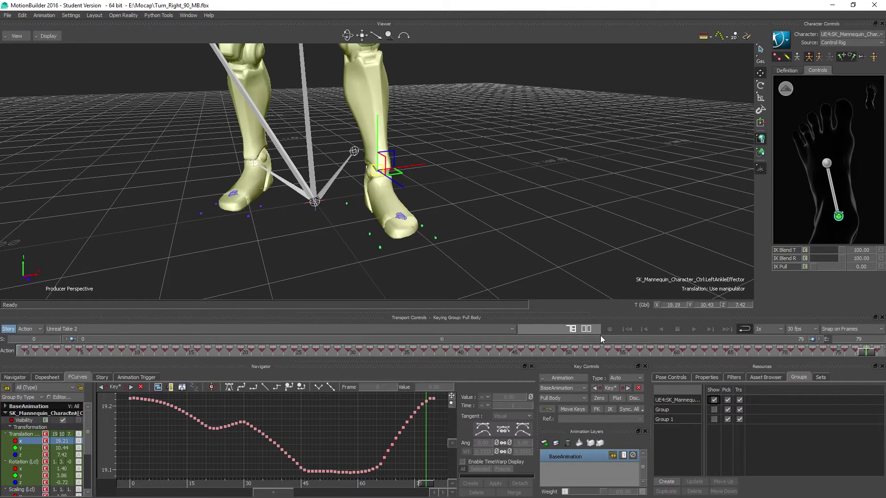
pyautogui.click(697, 329)
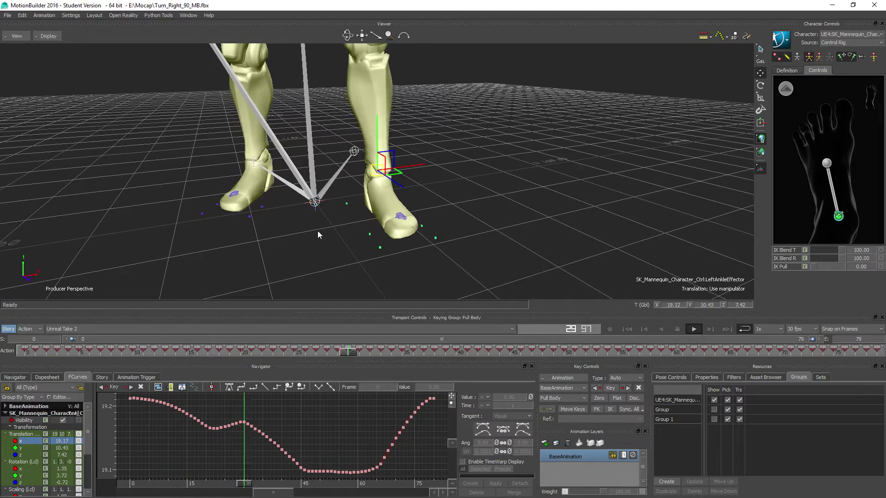
pyautogui.scroll(5, 351, 217)
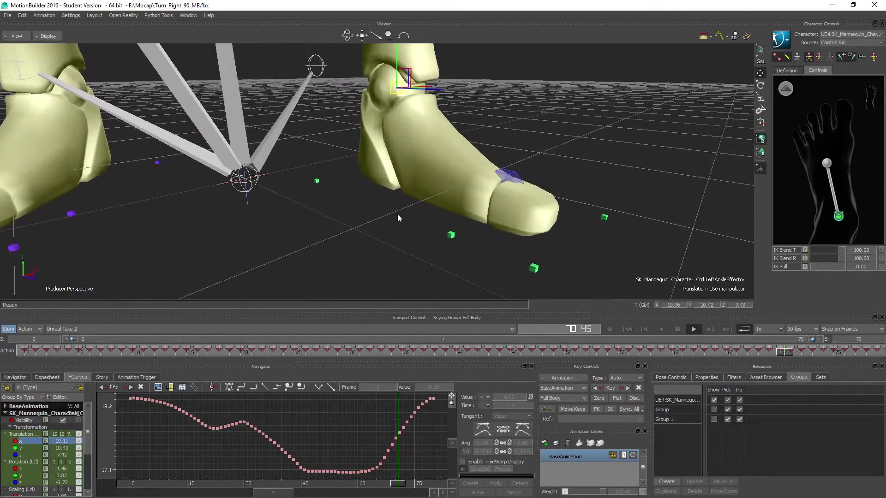
pyautogui.moveTo(399, 220)
pyautogui.keyDown('ctrl'); pyautogui.keyDown('shift'); pyautogui.mouseDown()
pyautogui.moveTo(411, 242)
pyautogui.moveTo(405, 229)
pyautogui.mouseUp(); pyautogui.keyUp('shift'); pyautogui.keyUp('ctrl')
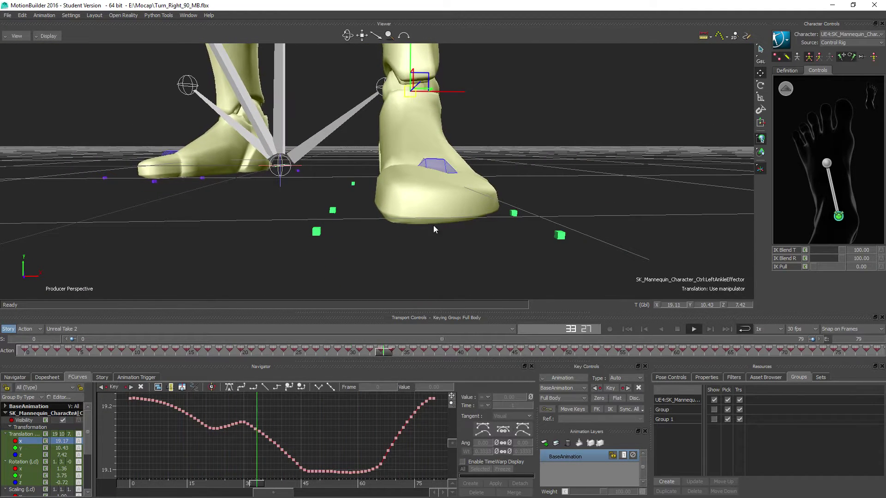
pyautogui.click(677, 329)
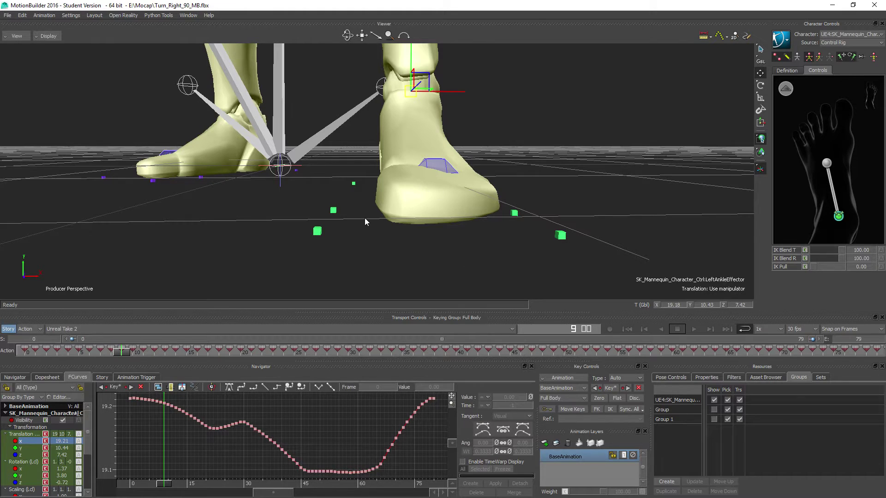
pyautogui.moveTo(365, 222); pyautogui.dragTo(224, 293, button='middle')
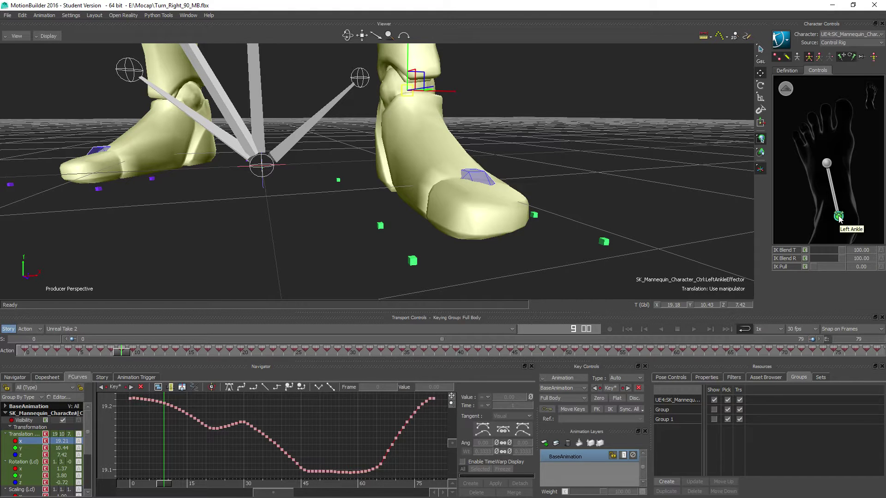
# - Switch to the full-body rig view and frame the ankle's x, y, z translation curves together
pyautogui.click(787, 87)
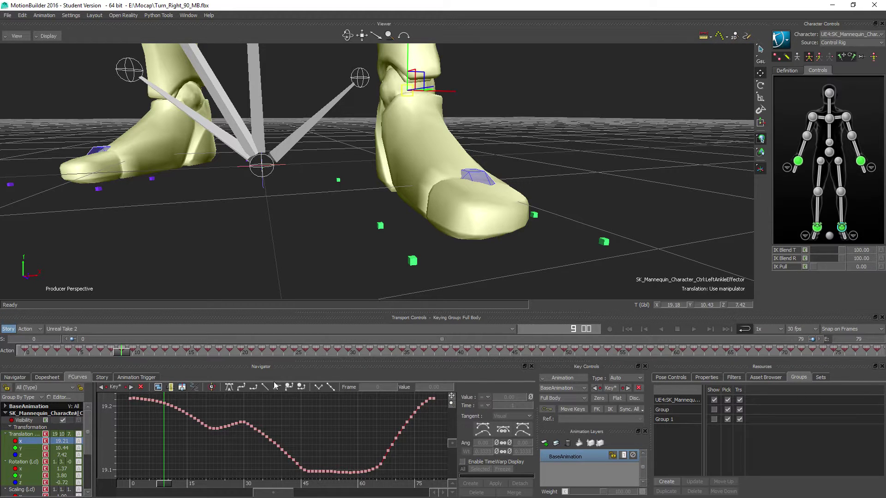
pyautogui.click(23, 434)
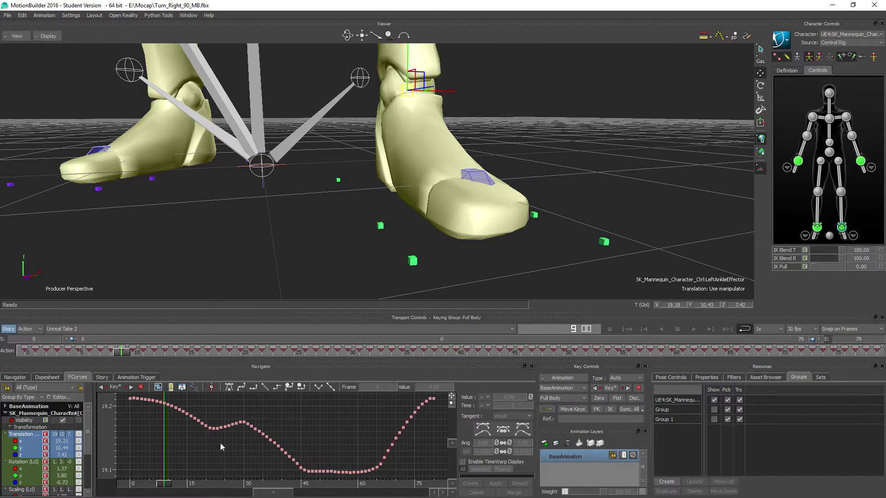
pyautogui.press('a')
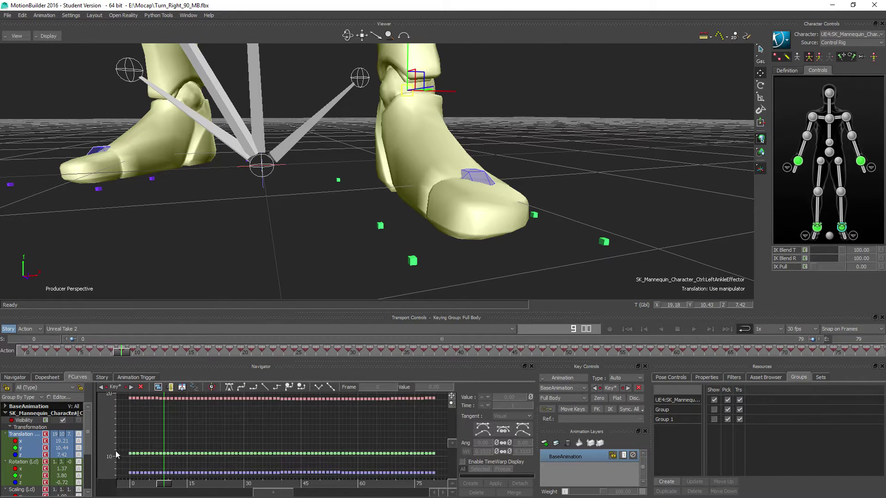
# - Inspect the y and z translation curves individually, then reselect all three translation channels
pyautogui.moveTo(439, 452); pyautogui.dragTo(439, 452)
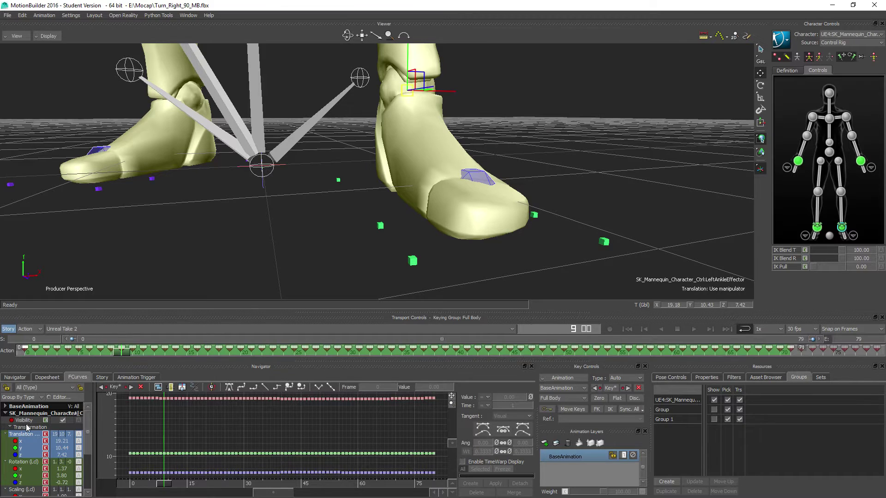
pyautogui.click(21, 448)
pyautogui.press('a')
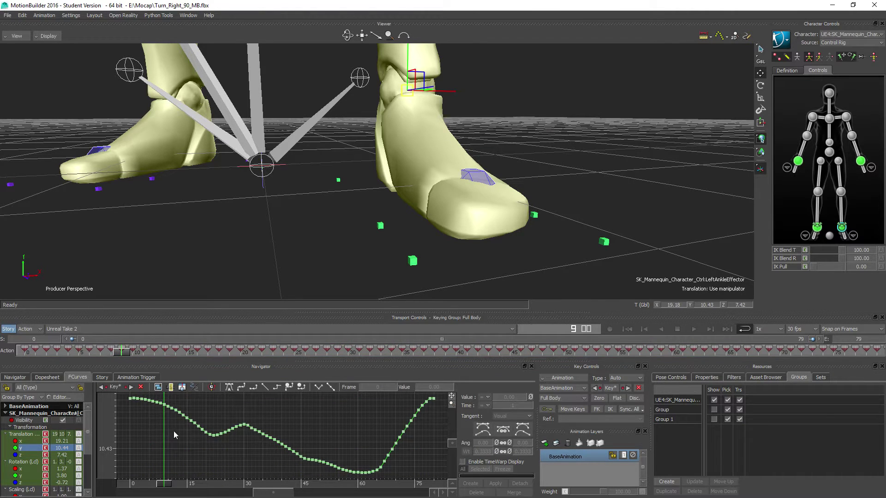
pyautogui.click(22, 455)
pyautogui.press('a')
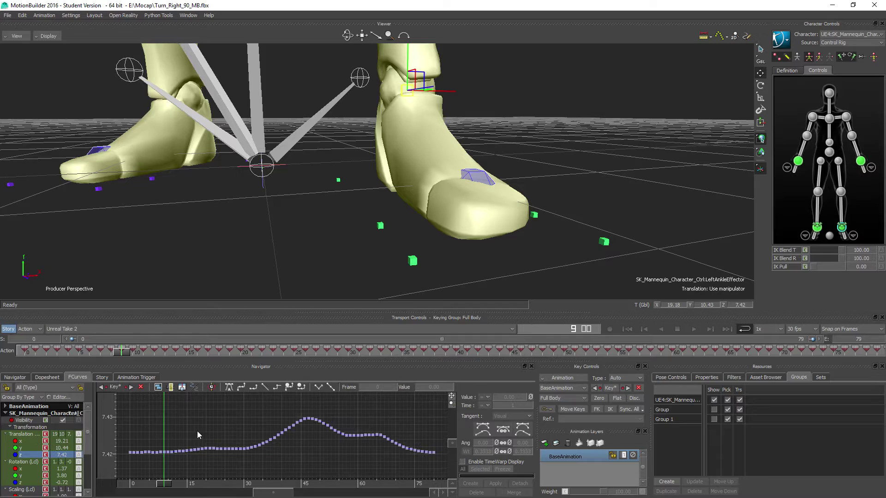
pyautogui.click(16, 436)
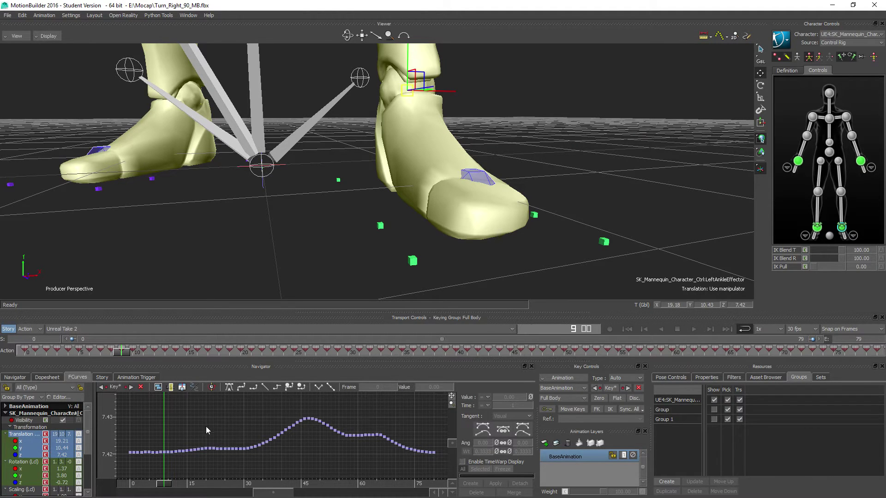
# - Delete the ankle's x/y/z translation keys from frame 1 to 80 and play back to check
pyautogui.press('a')
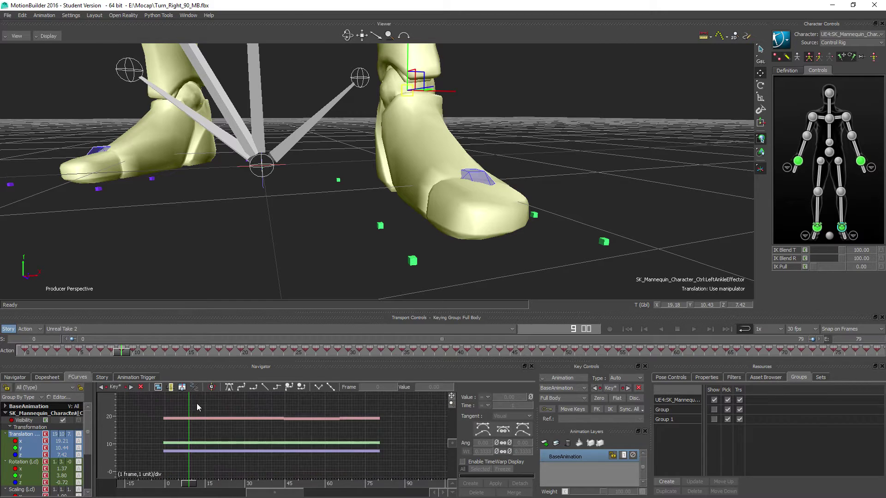
pyautogui.moveTo(167, 414); pyautogui.dragTo(394, 457)
pyautogui.press('Delete')
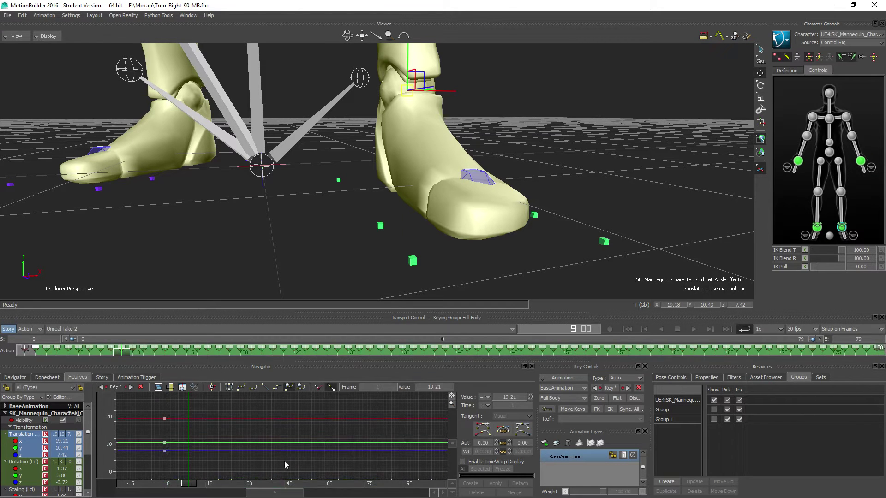
pyautogui.keyDown('ctrl'); pyautogui.moveTo(193, 428); pyautogui.dragTo(264, 423); pyautogui.keyUp('ctrl')
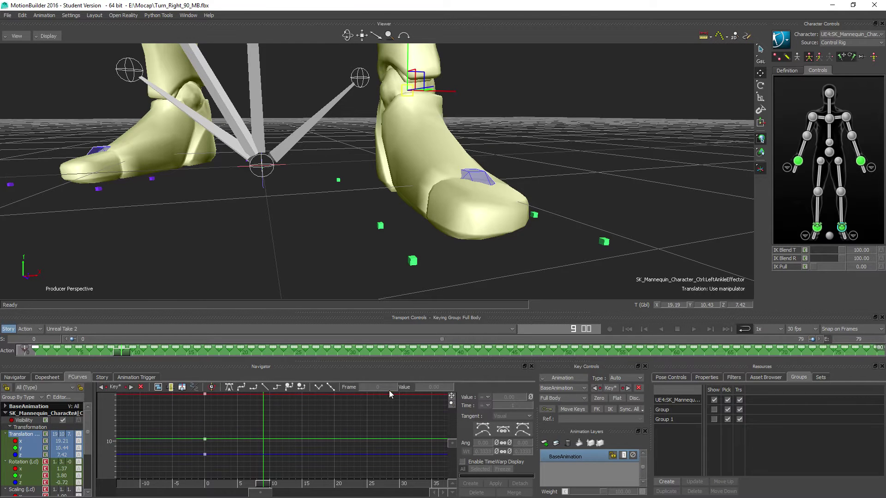
pyautogui.click(693, 330)
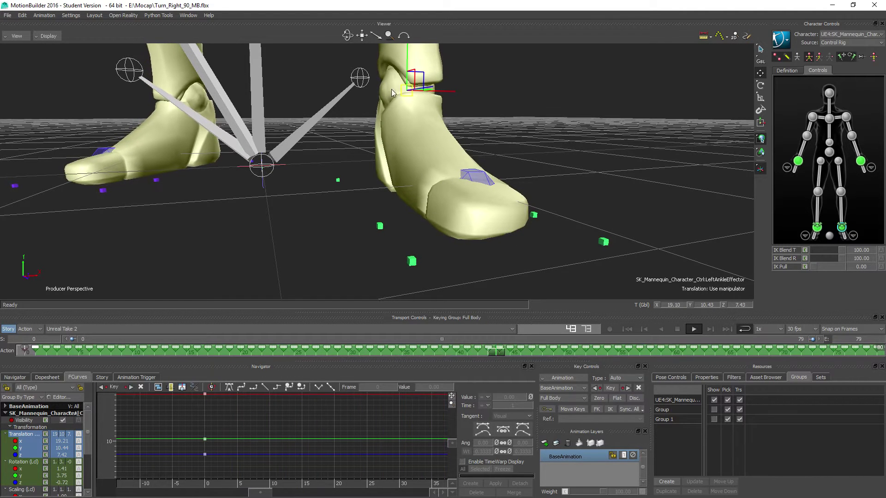
pyautogui.scroll(8, 381, 189)
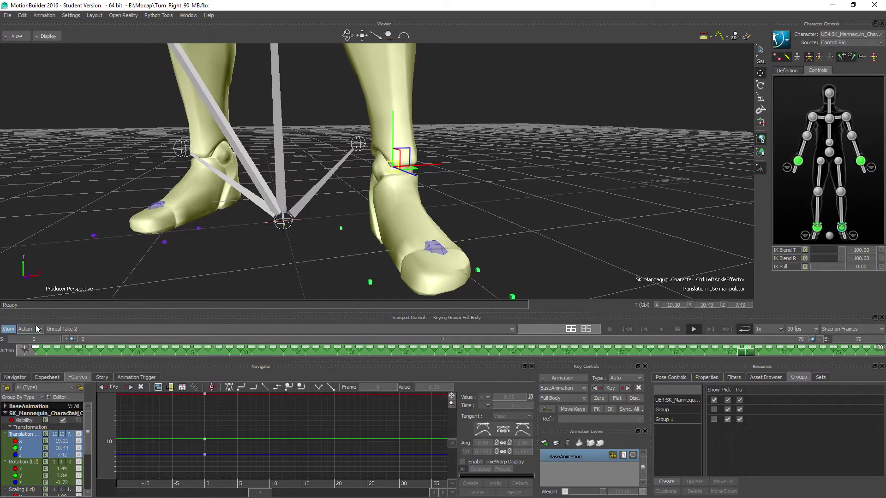
# - Select the left foot control, stop at frame 64, and frame its translation curves
pyautogui.keyDown('ctrl'); pyautogui.moveTo(376, 203); pyautogui.dragTo(408, 247); pyautogui.keyUp('ctrl')
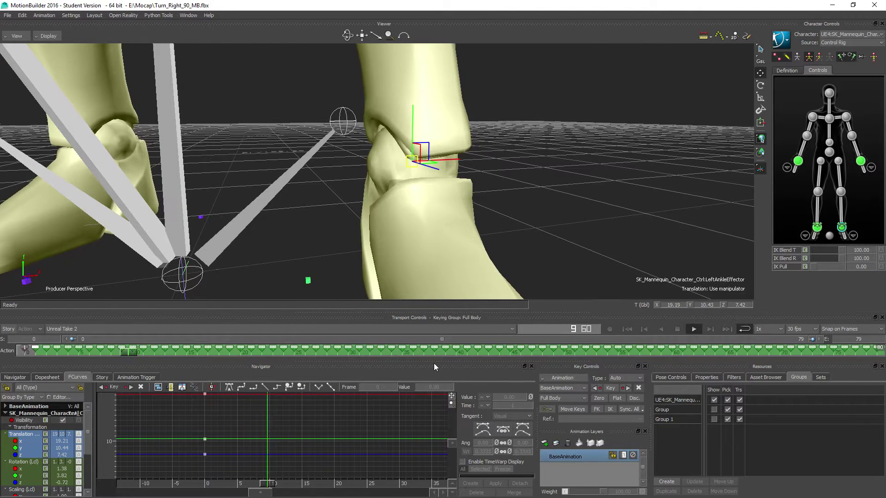
pyautogui.click(846, 239)
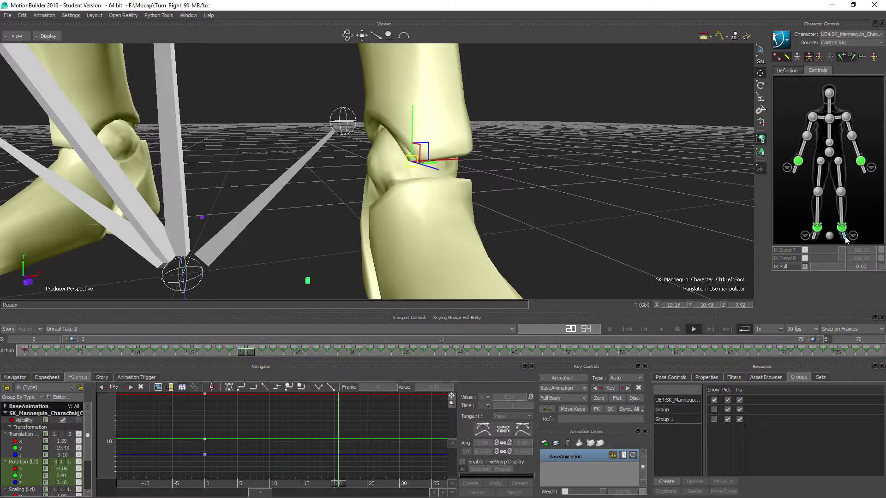
pyautogui.click(26, 437)
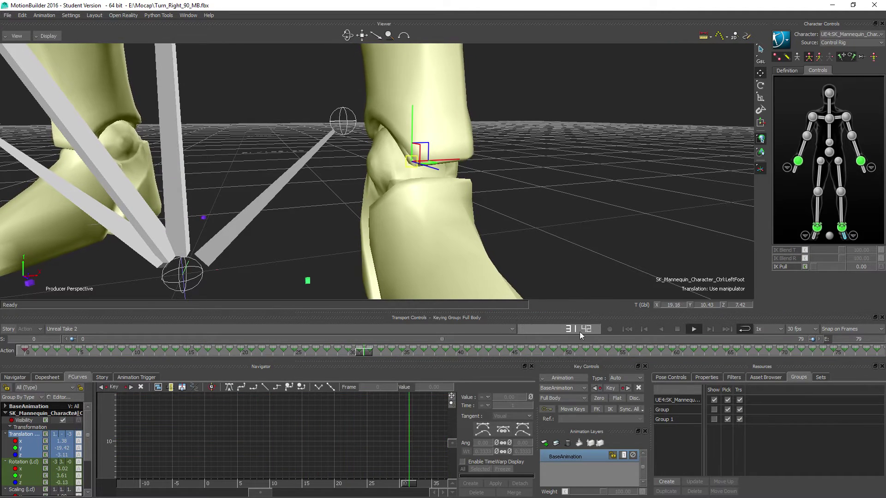
pyautogui.click(678, 329)
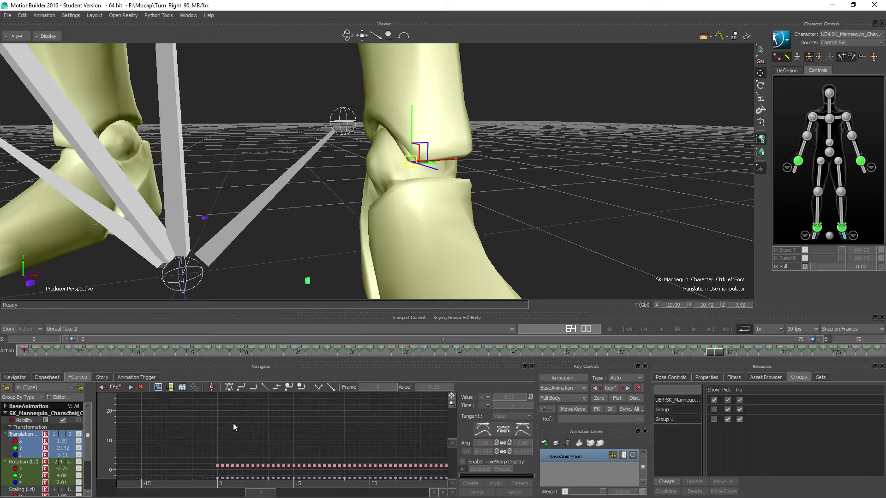
pyautogui.press('a')
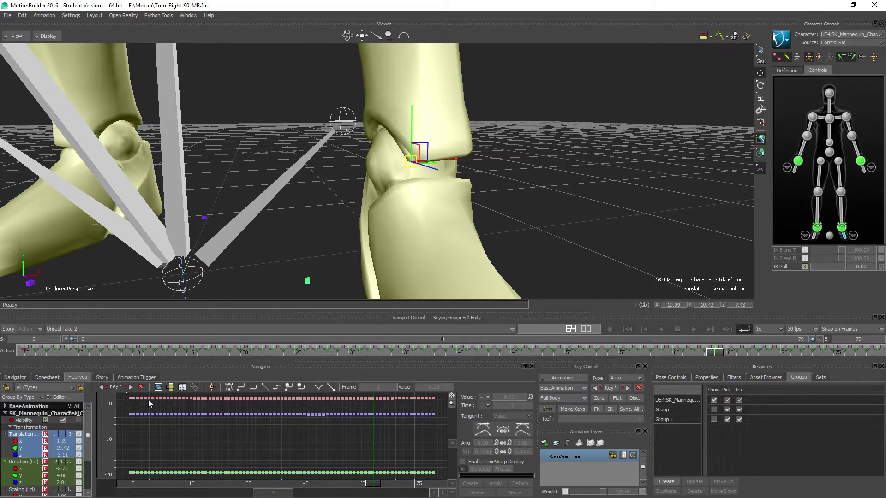
pyautogui.hotkey('ctrl', 'a')
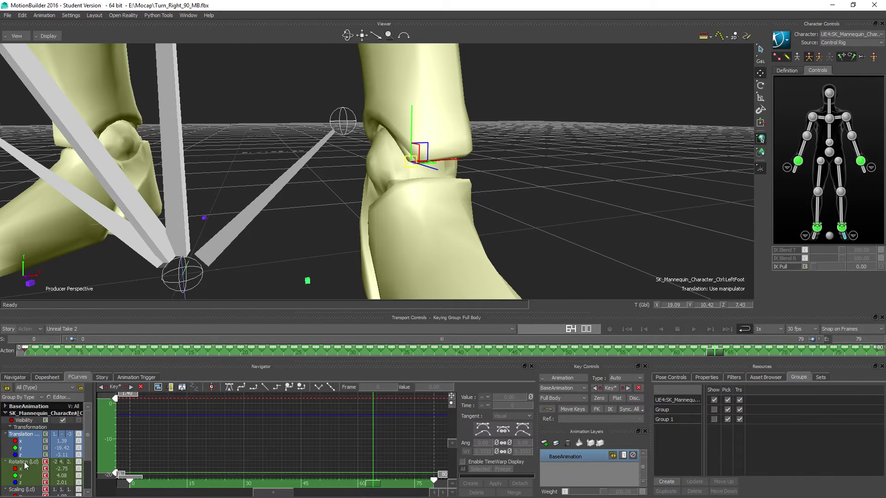
# - Delete all of the left foot's rotation keys so its rotation curves go flat
pyautogui.click(25, 463)
pyautogui.press('a')
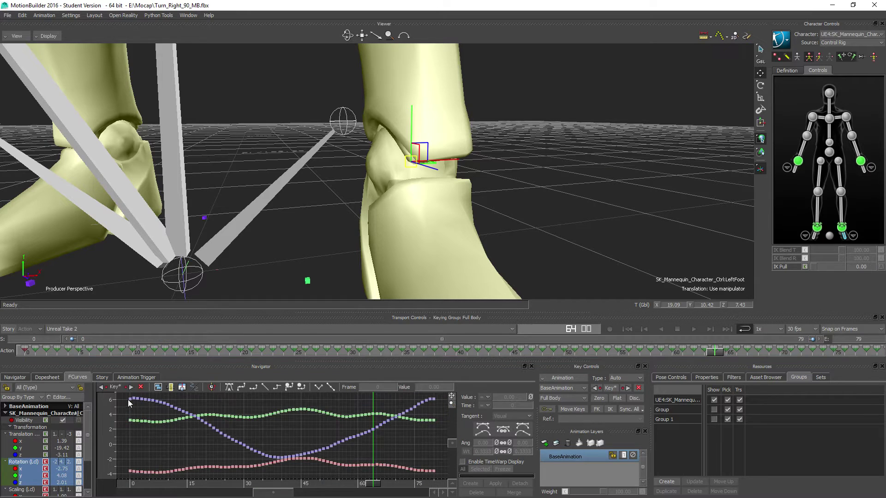
pyautogui.hotkey('ctrl', 'a')
pyautogui.press('Delete')
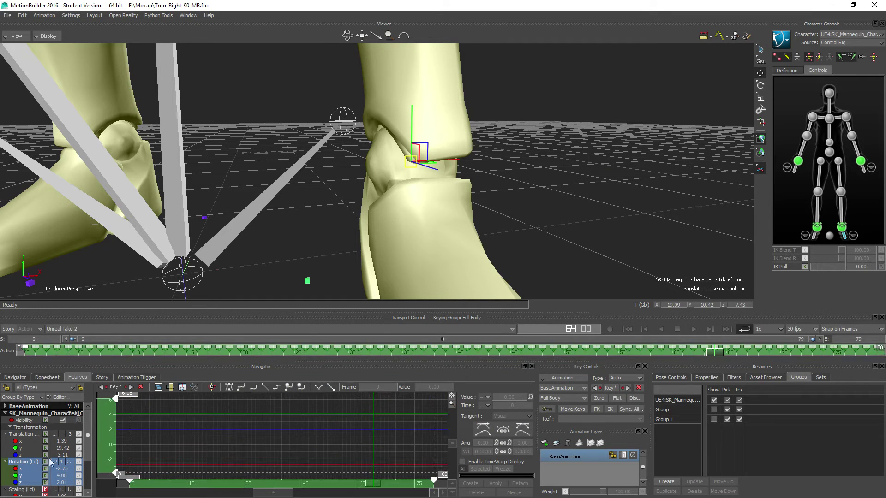
# - Select the left foot effector in the foot close-up and box-select all its translation keys
pyautogui.click(853, 235)
pyautogui.click(827, 163)
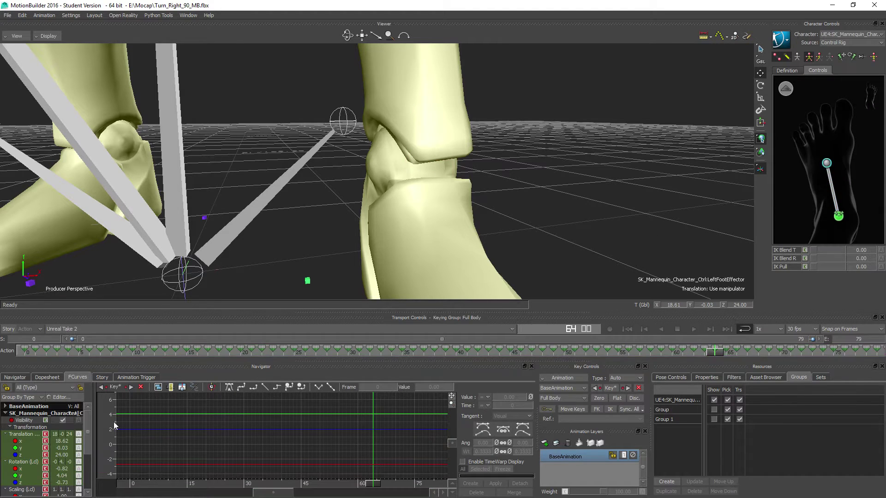
pyautogui.click(31, 436)
pyautogui.press('a')
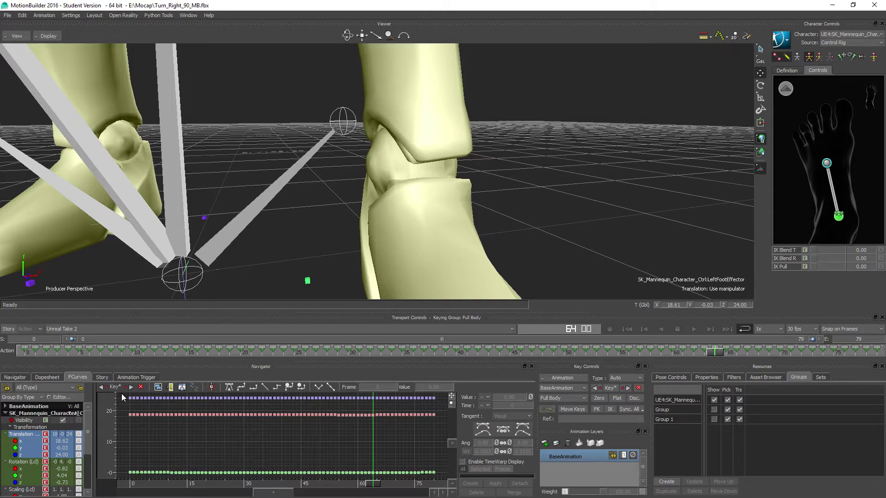
pyautogui.moveTo(122, 398); pyautogui.dragTo(442, 480)
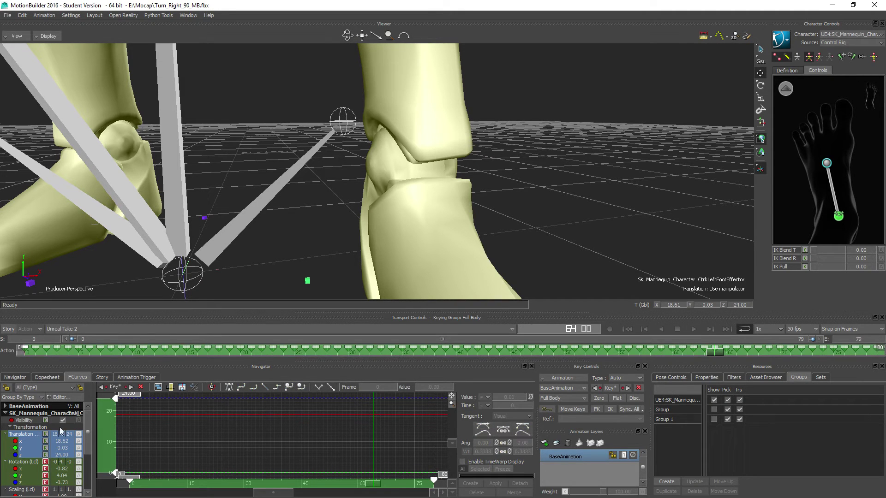
# - Box-select the foot effector's rotation keys, play back the result, and reselect the left ankle effector
pyautogui.click(22, 462)
pyautogui.press('a')
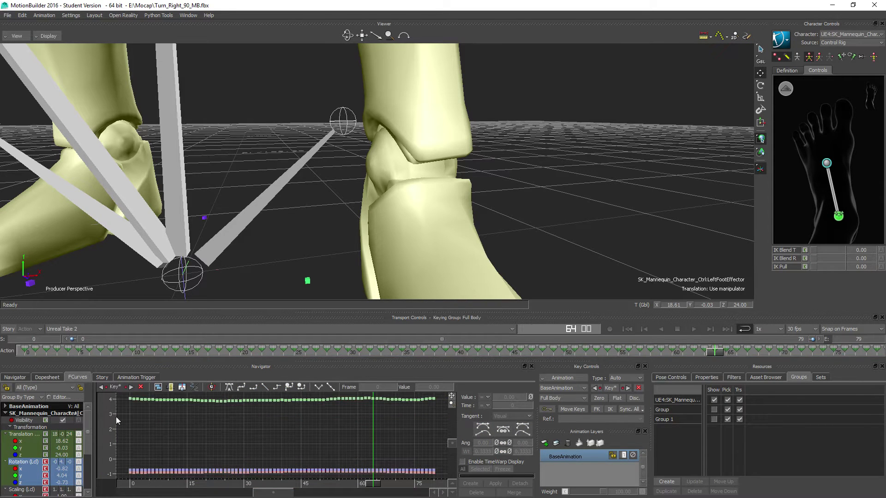
pyautogui.moveTo(118, 394); pyautogui.dragTo(447, 484)
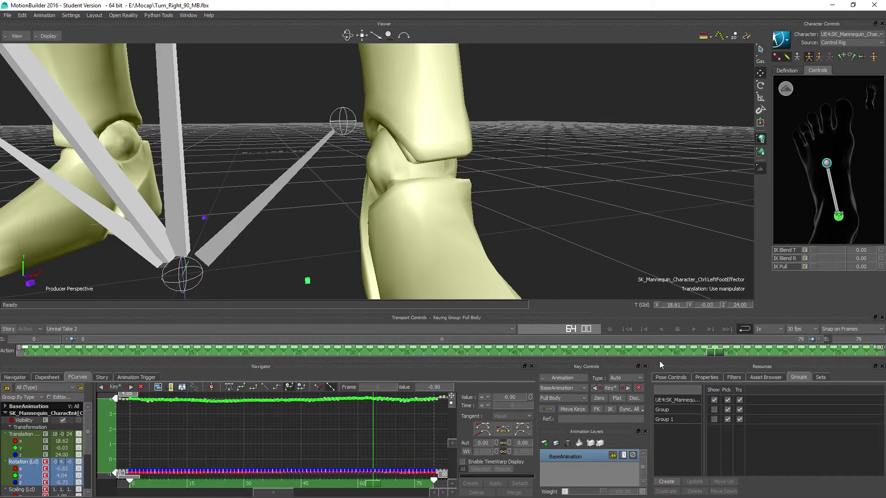
pyautogui.click(693, 329)
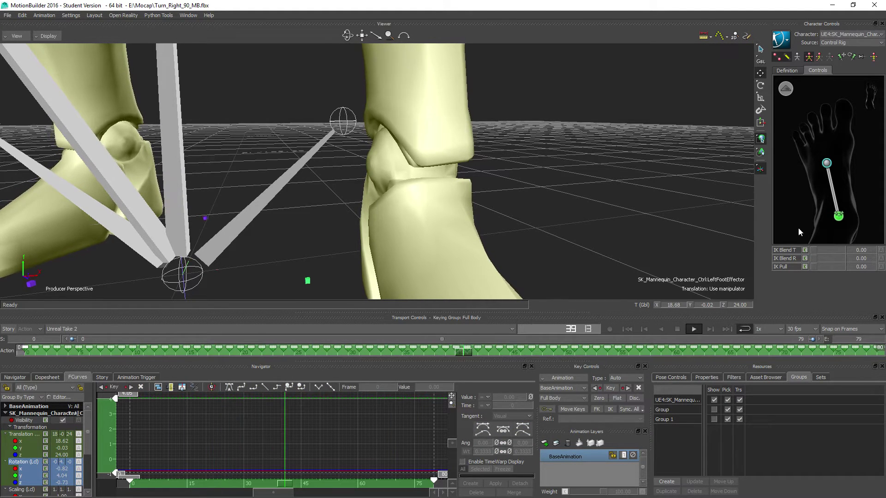
pyautogui.click(838, 216)
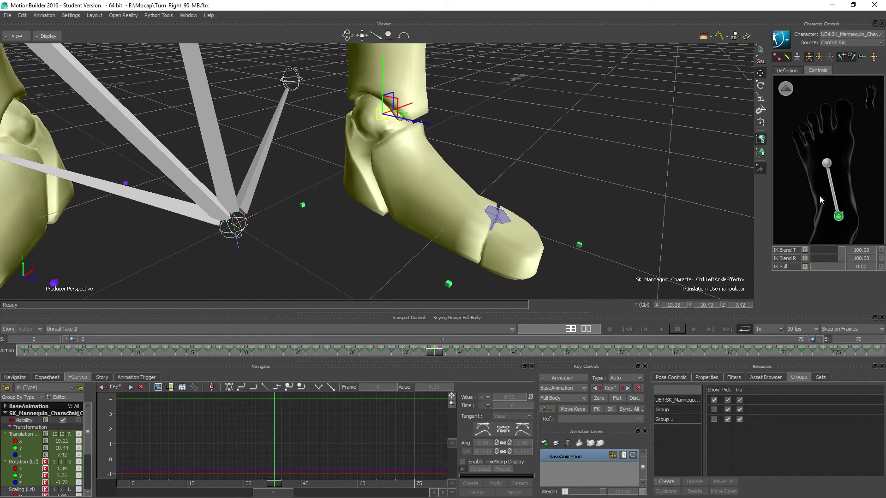
# - Create an aux effector on the left ankle and adjust its translation IK blend
pyautogui.rightClick(841, 219)
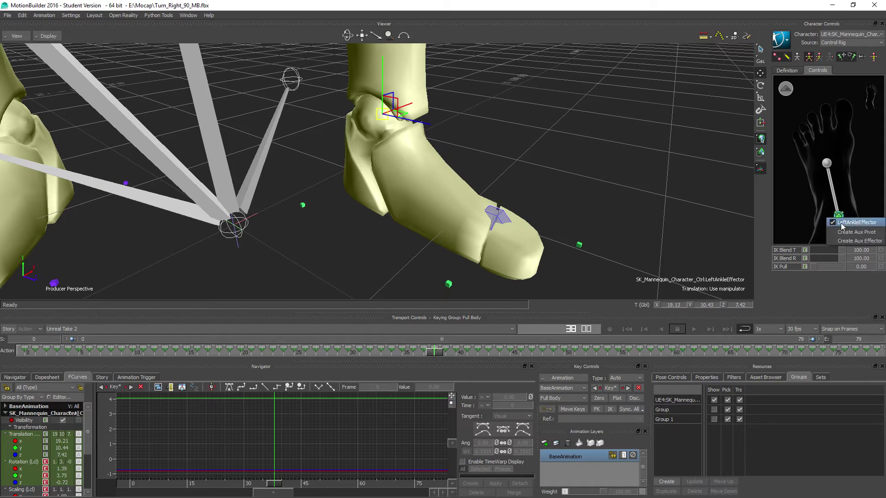
pyautogui.click(858, 241)
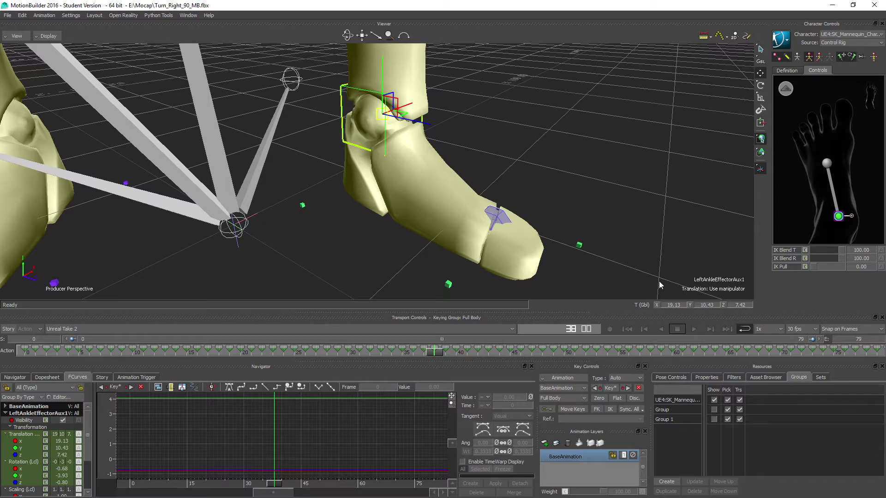
pyautogui.moveTo(840, 249); pyautogui.dragTo(807, 254)
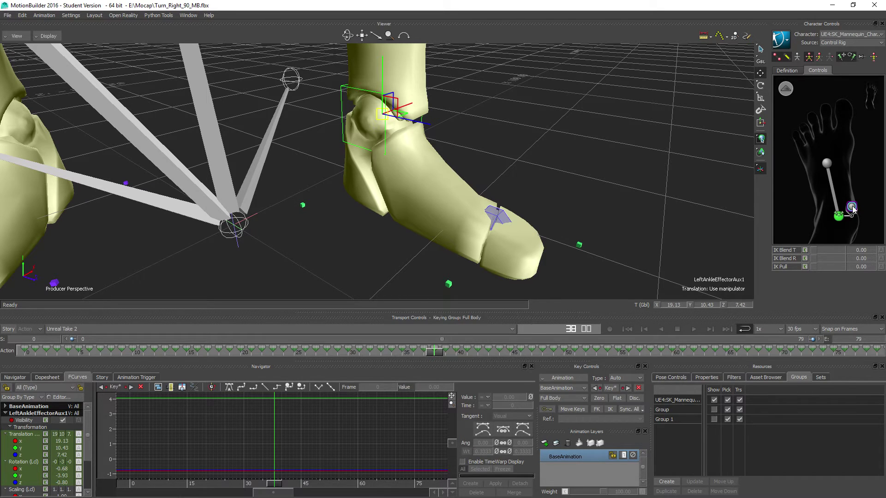
pyautogui.click(875, 239)
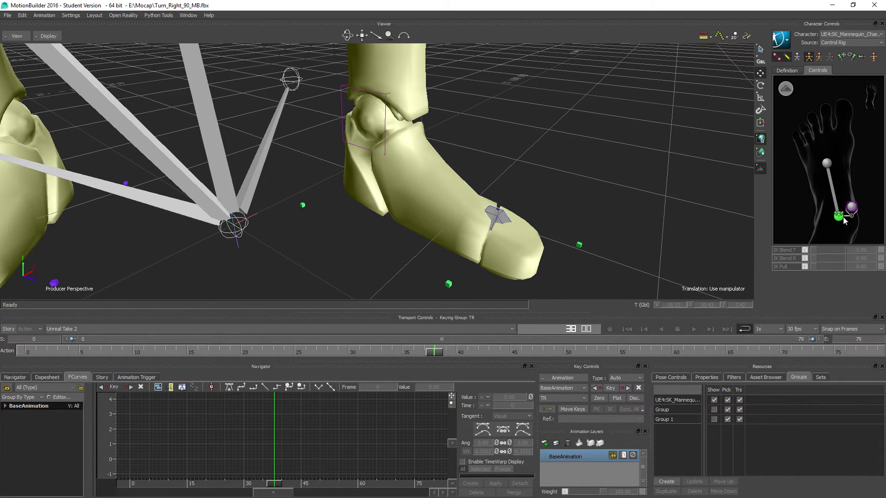
# - In the full-body view, set the ankle aux effector's rotation IK blend to 100 and play back
pyautogui.click(789, 88)
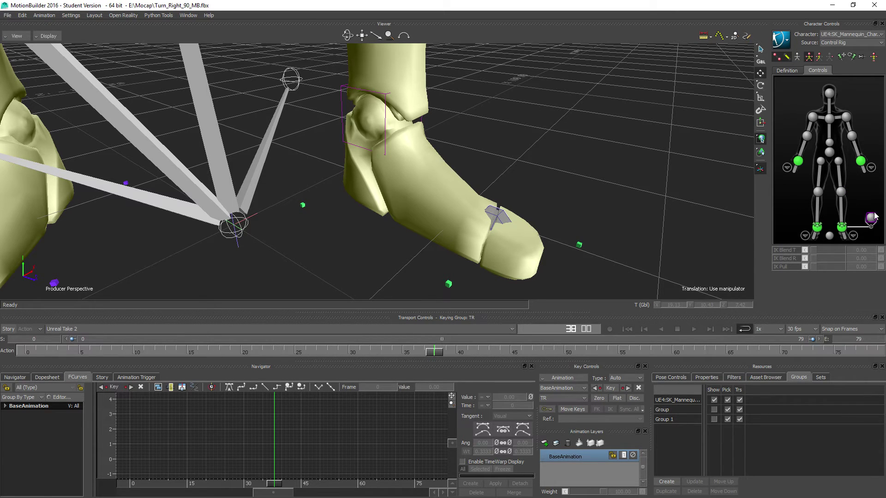
pyautogui.click(871, 218)
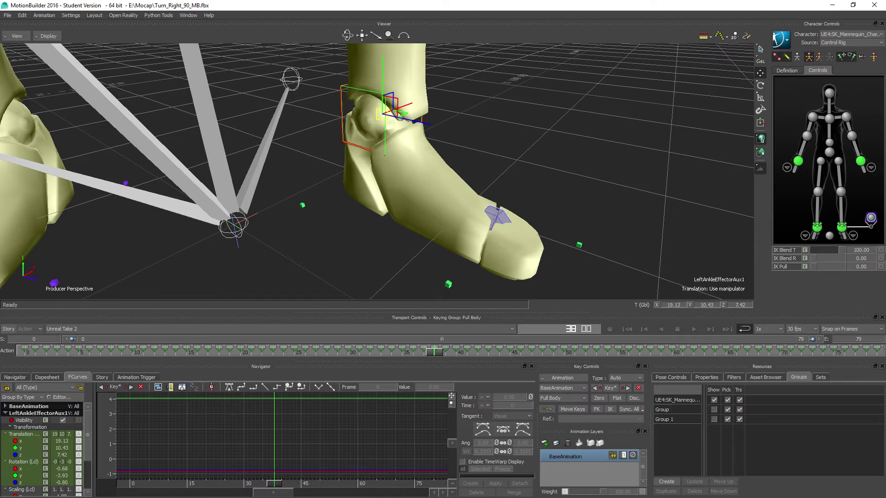
pyautogui.click(812, 257)
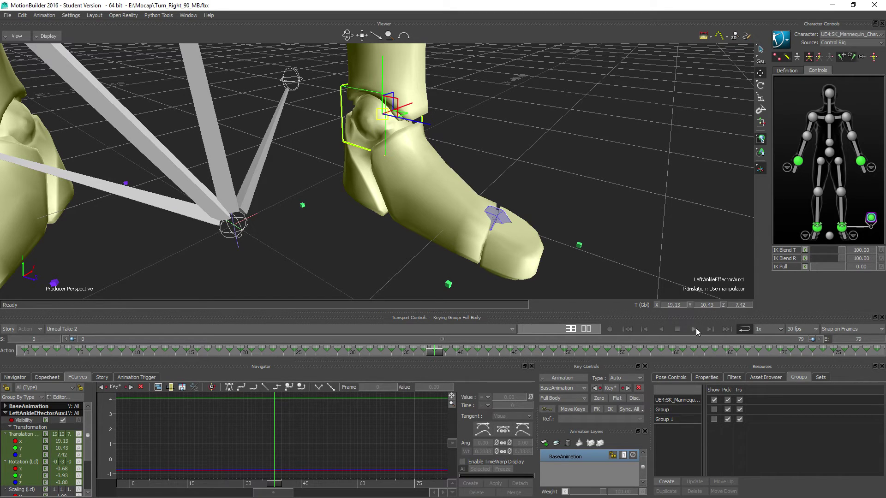
pyautogui.click(694, 328)
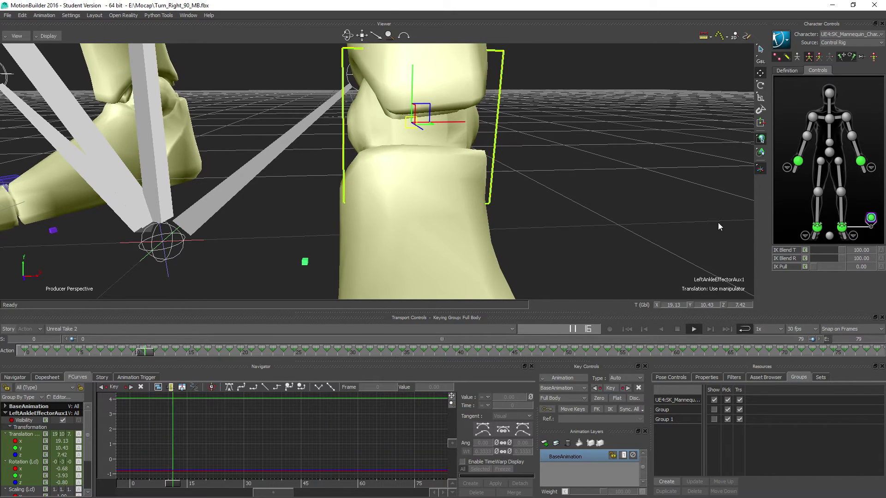
# - Set LeftAnkleEffectorAux1's IK Pull to 100 and restart playback to check the pinned foot
pyautogui.click(841, 227)
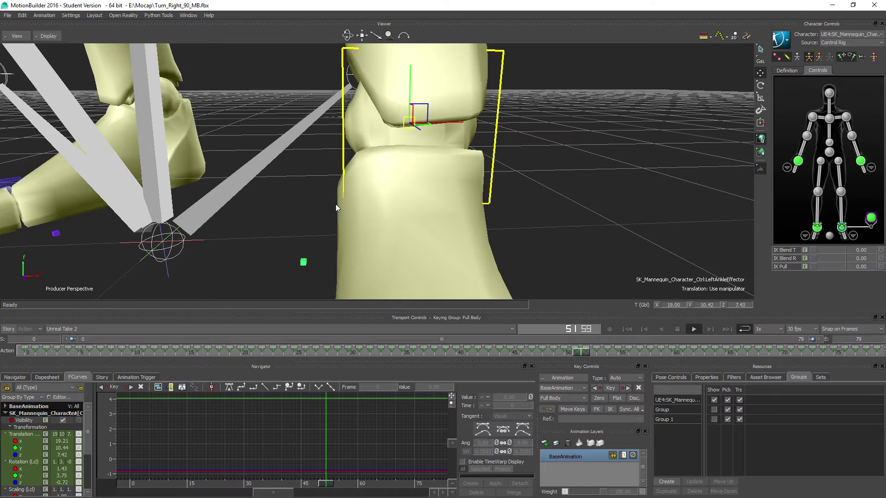
pyautogui.click(792, 209)
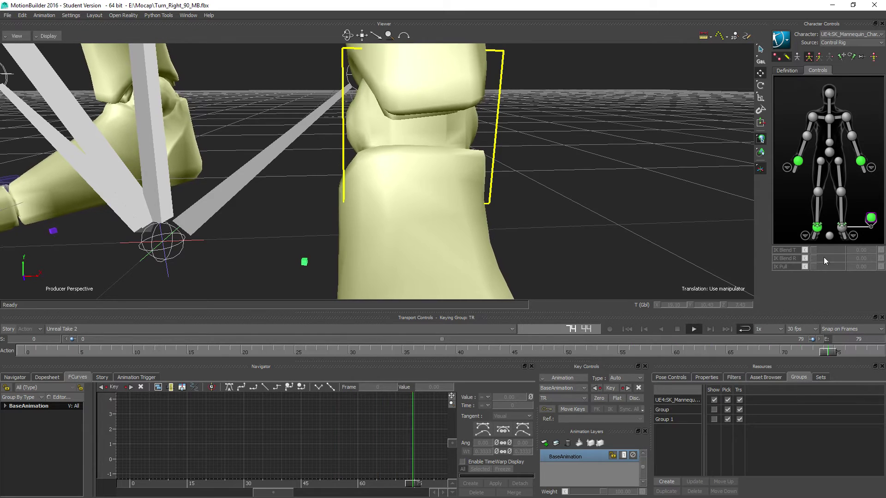
pyautogui.click(871, 217)
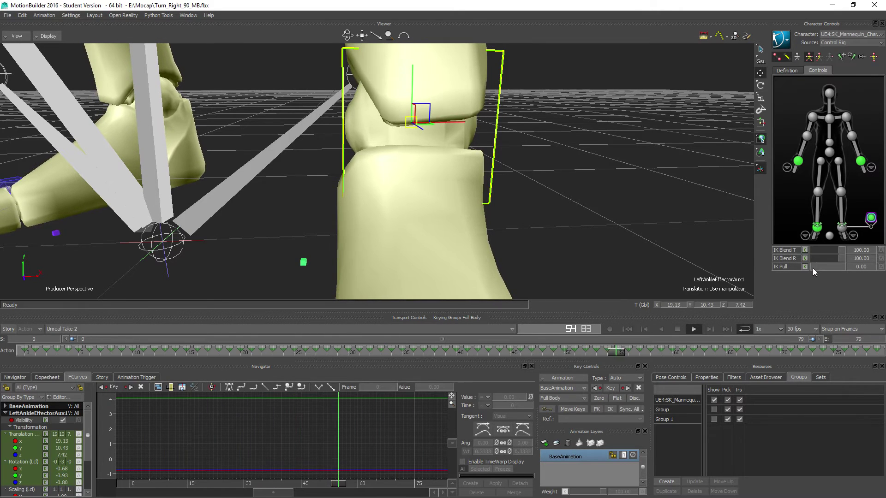
pyautogui.moveTo(815, 266); pyautogui.dragTo(844, 267)
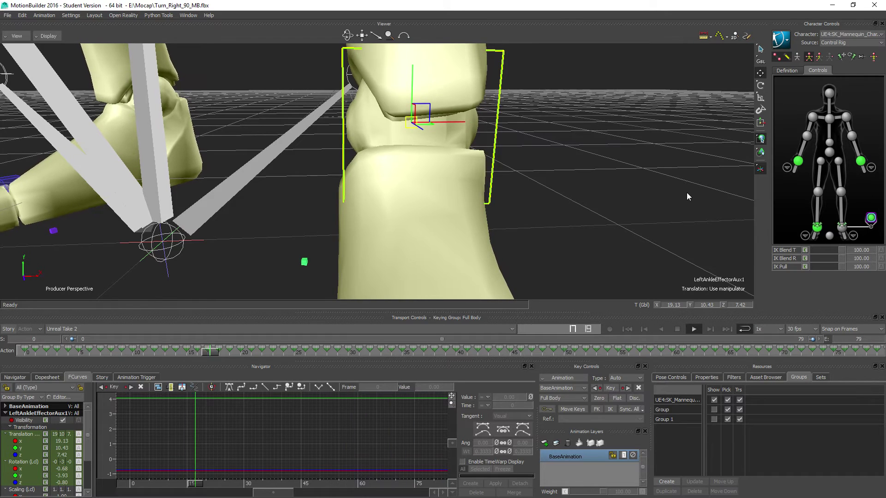
pyautogui.click(677, 330)
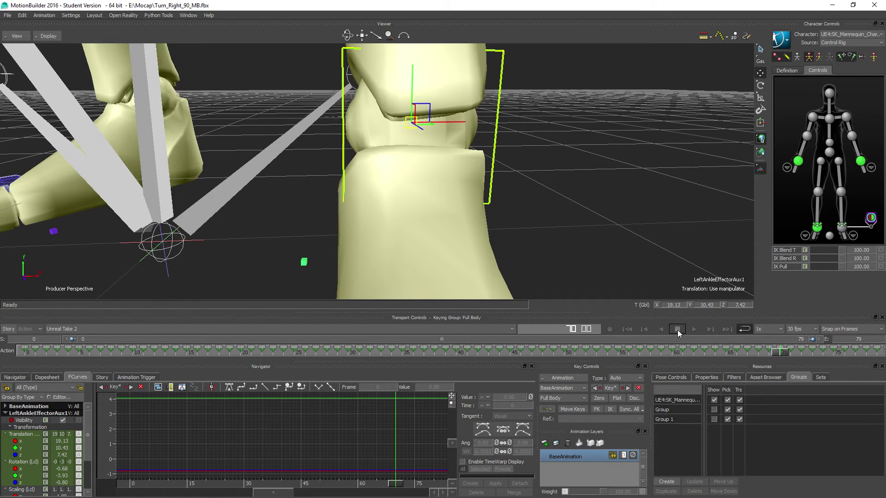
pyautogui.click(693, 331)
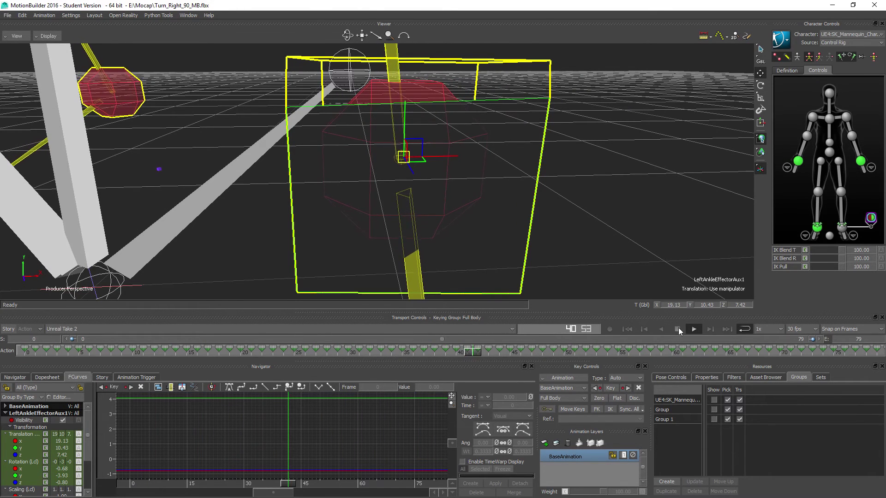
# - Stop at frame 48 and plot the animation with Plot All (All Properties)
pyautogui.press('space')
pyautogui.click(567, 379)
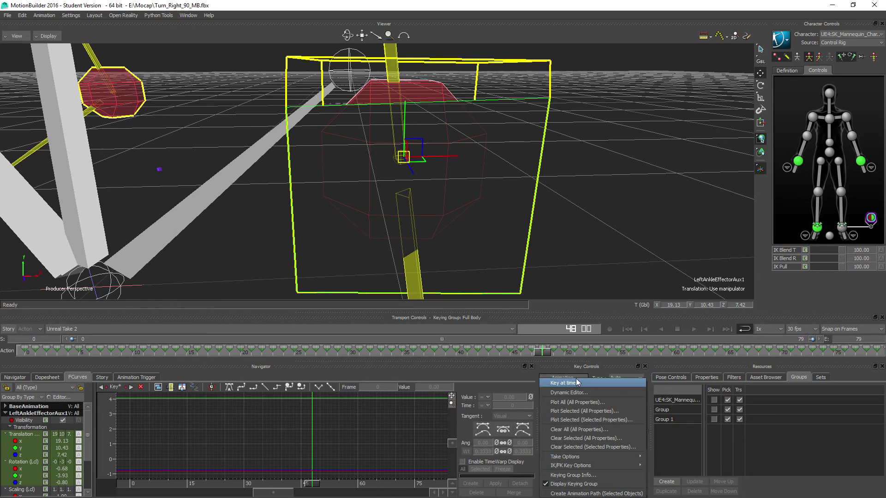
pyautogui.click(585, 402)
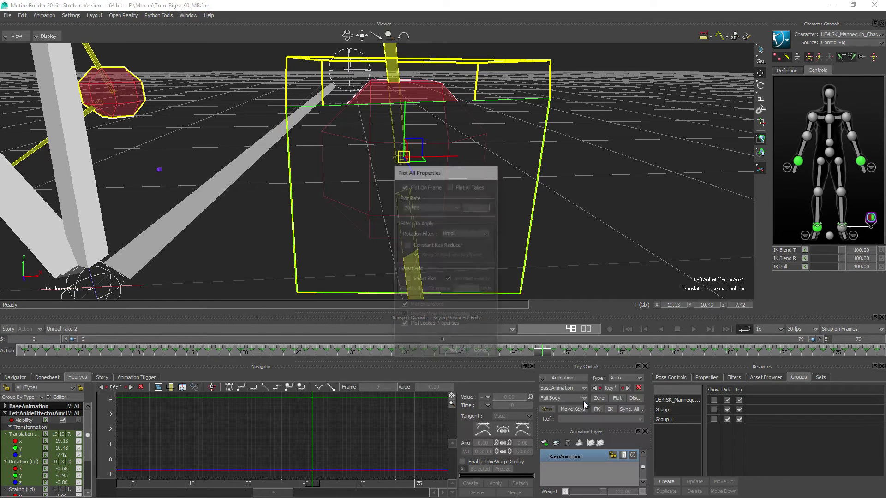
pyautogui.click(455, 353)
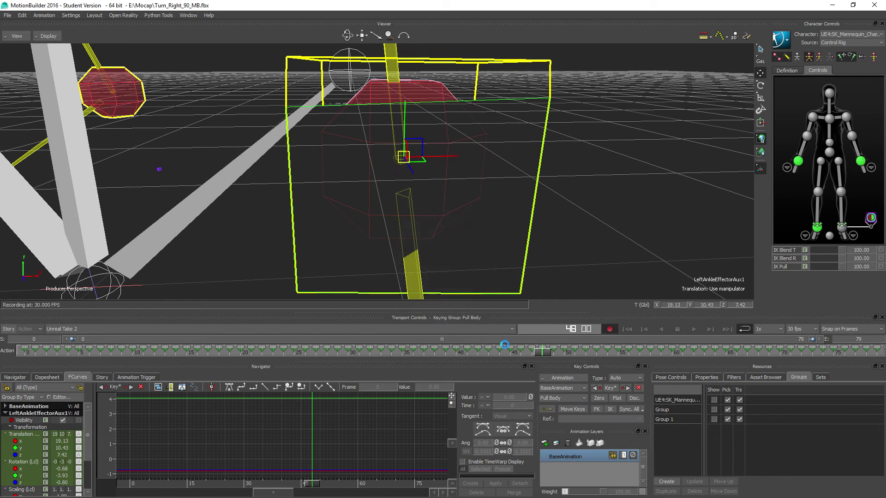
# - Clear the ankle's extra aux effectors and raise the left ankle effector's IK blend to 100
pyautogui.rightClick(873, 220)
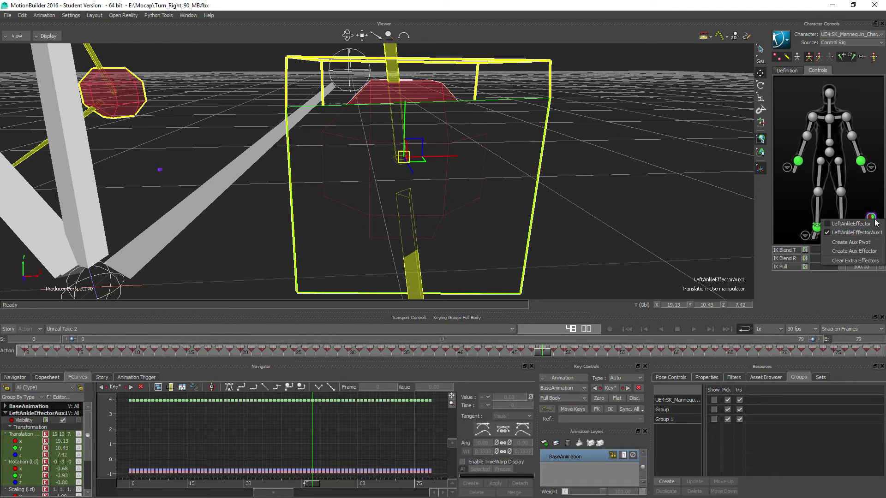
pyautogui.click(852, 261)
pyautogui.click(842, 227)
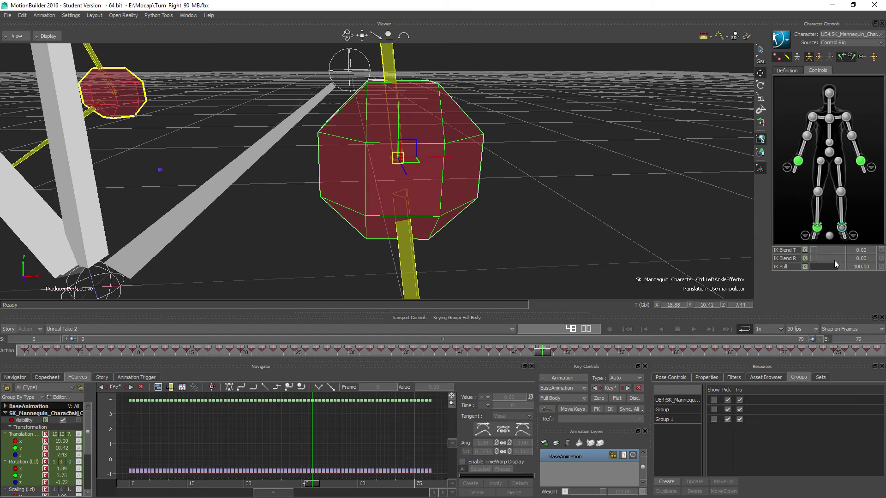
pyautogui.moveTo(816, 251); pyautogui.dragTo(832, 266)
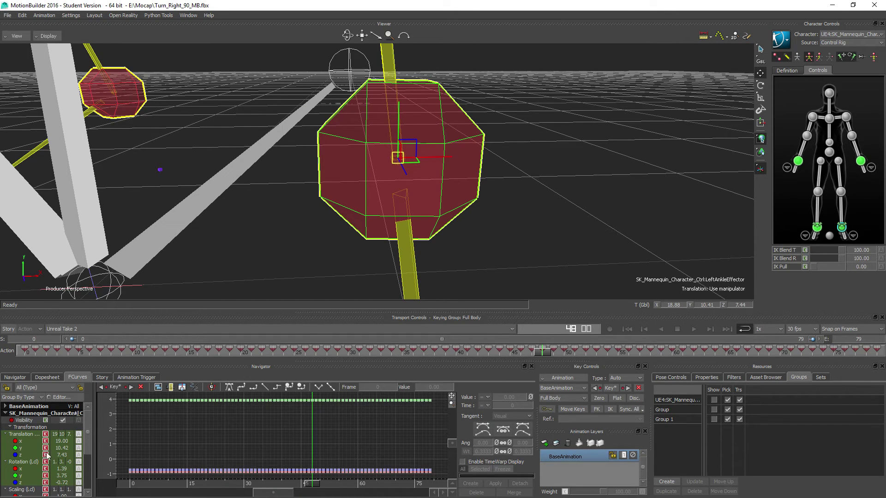
# - Frame the left ankle's plotted Translation curves together, then the x curve alone
pyautogui.click(19, 434)
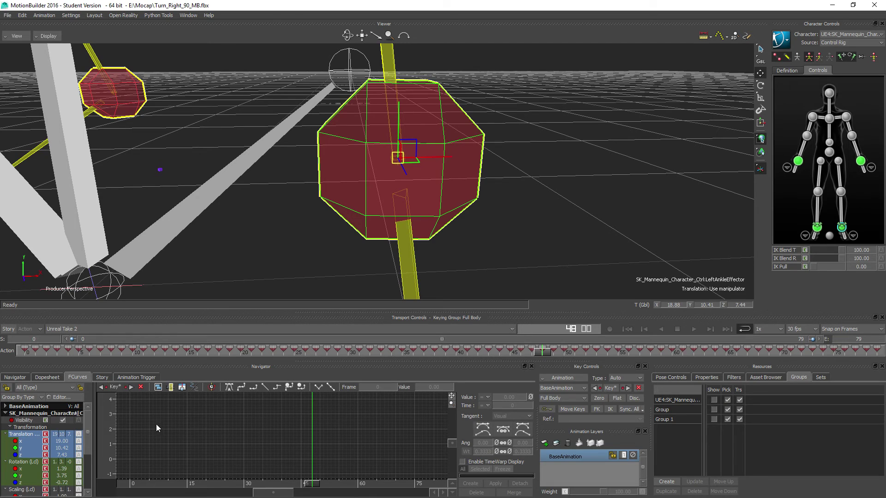
pyautogui.press('a')
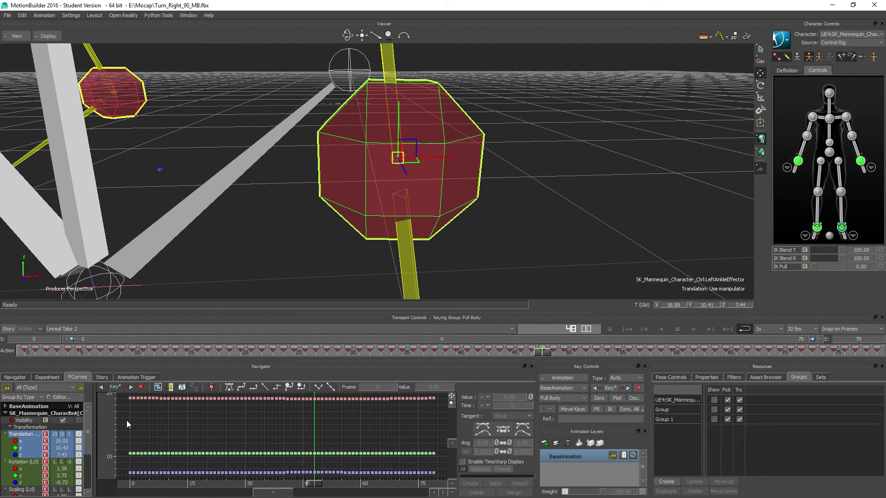
pyautogui.click(26, 441)
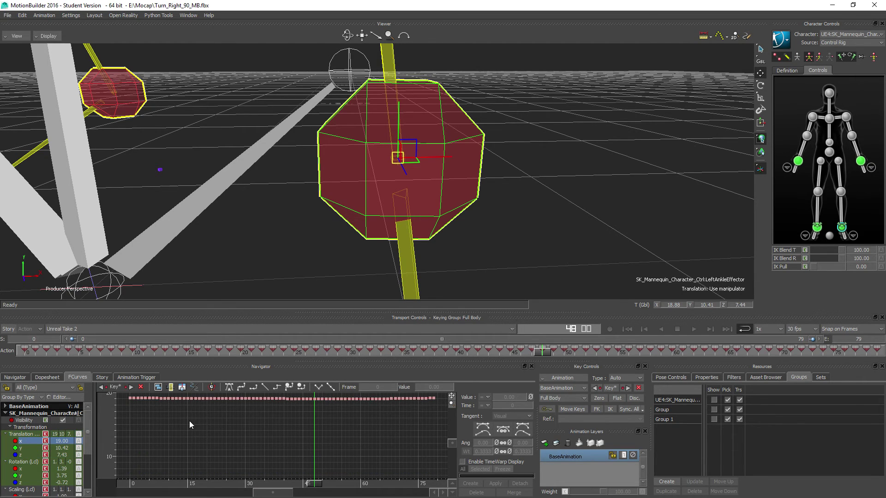
pyautogui.press('a')
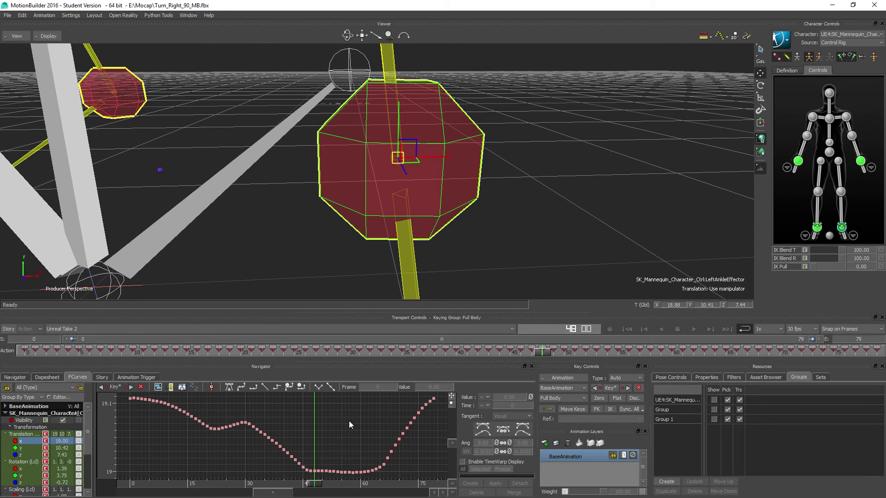
# - Frame the y and z translation curves individually, then orbit the viewer around the ankle
pyautogui.click(26, 448)
pyautogui.press('a')
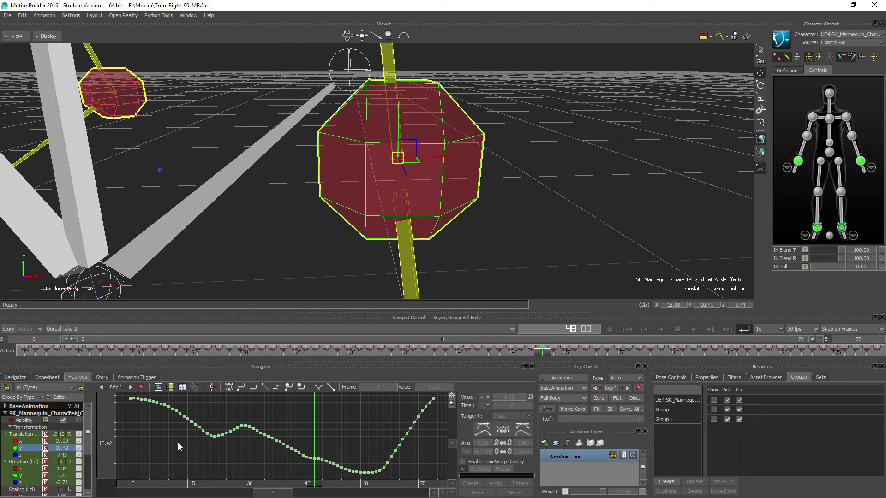
pyautogui.click(21, 455)
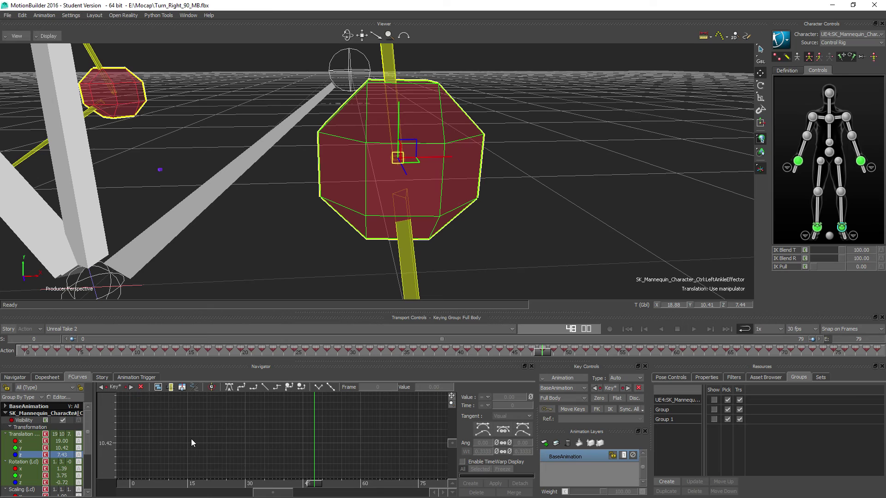
pyautogui.press('a')
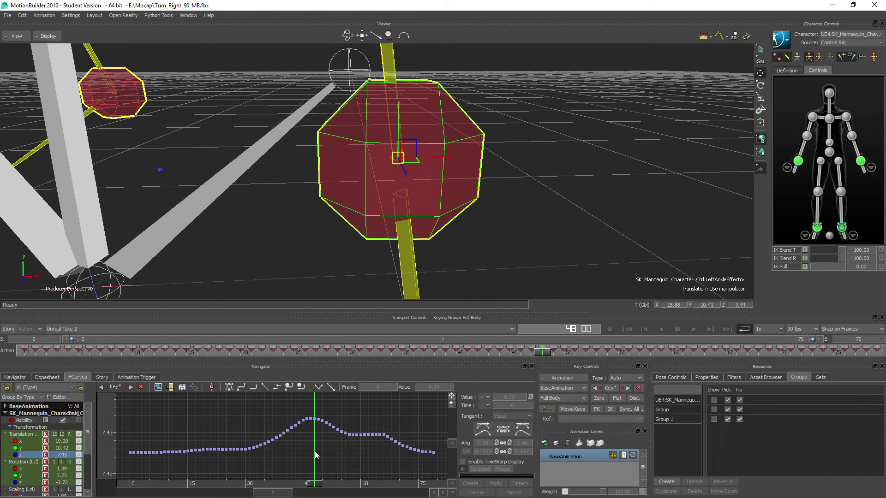
pyautogui.scroll(-4, 508, 223)
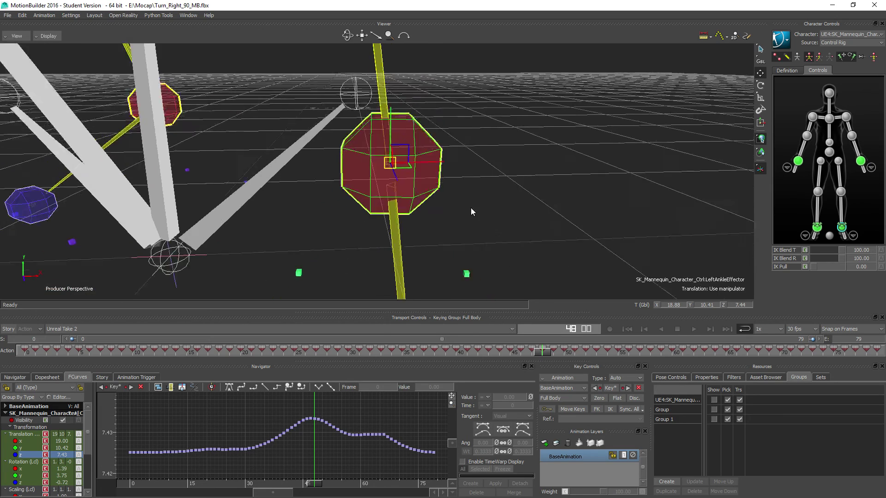
pyautogui.keyDown('ctrl'); pyautogui.keyDown('shift'); pyautogui.moveTo(471, 207); pyautogui.dragTo(252, 234); pyautogui.keyUp('shift'); pyautogui.keyUp('ctrl')
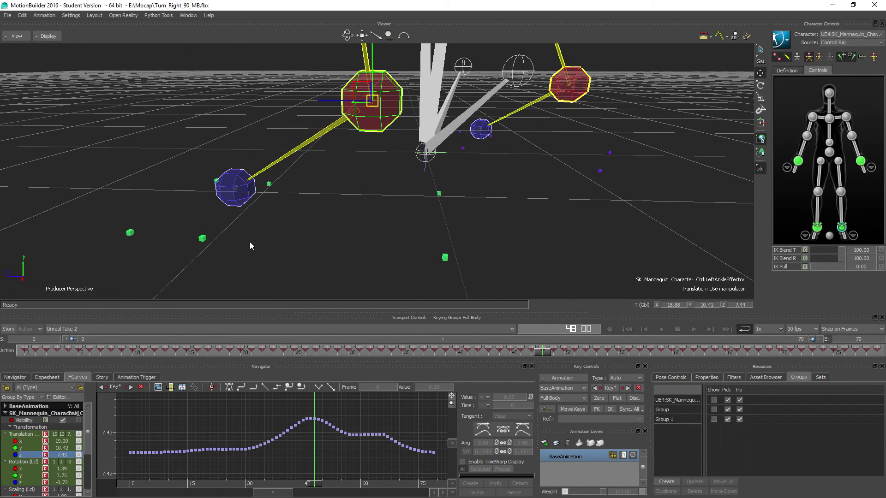